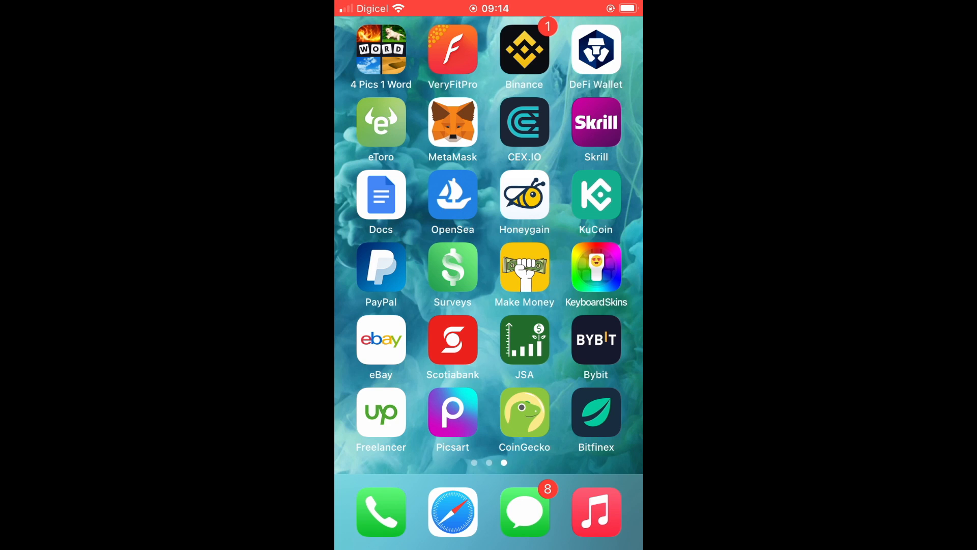
Step: Swipe between home screen pages and view the authenticator app's store page
mouse_move(596, 275)
mouse_down()
mouse_move(366, 275)
mouse_move(596, 275)
mouse_up()
drag(382, 275, 596, 275)
drag(383, 275, 595, 275)
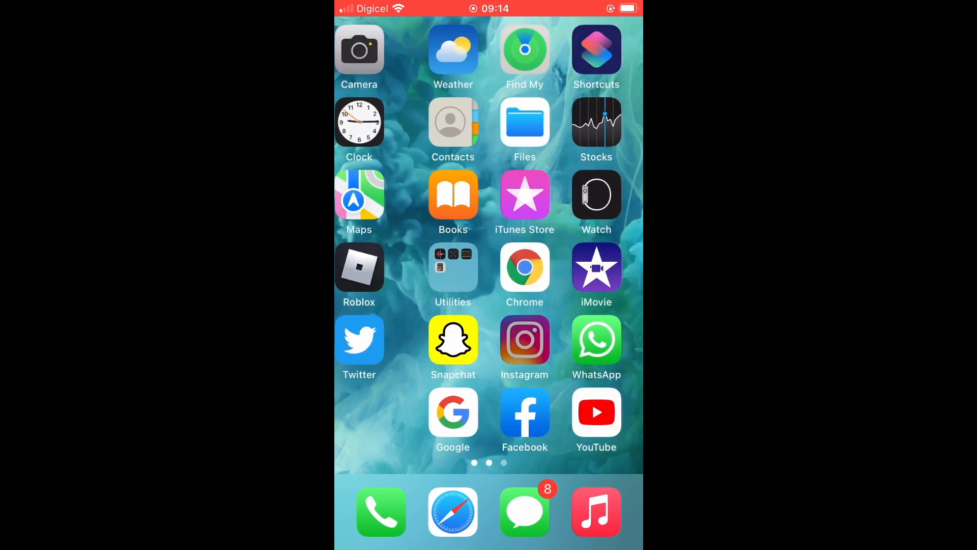
click(523, 197)
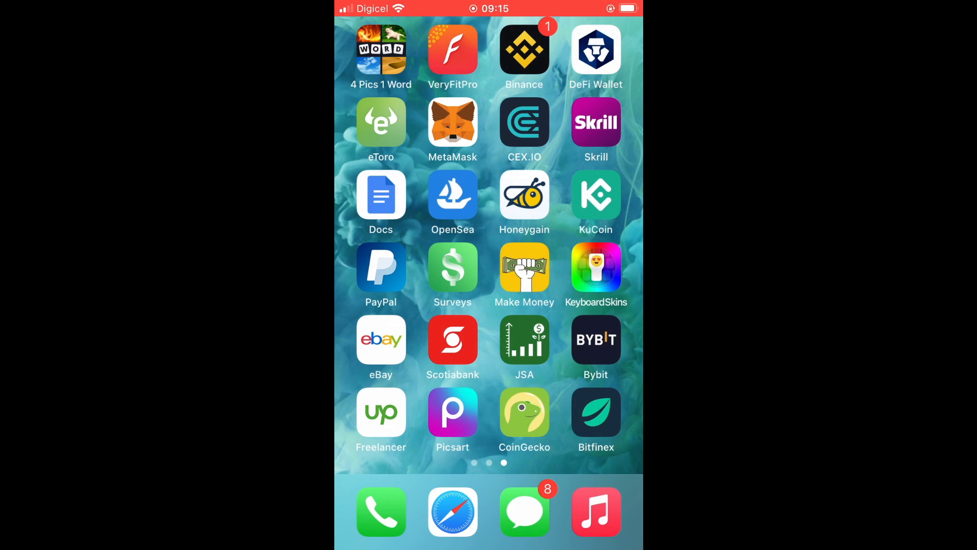
Step: Launch DeFi Wallet and reach Protect Your Wallet under the Security settings
click(597, 50)
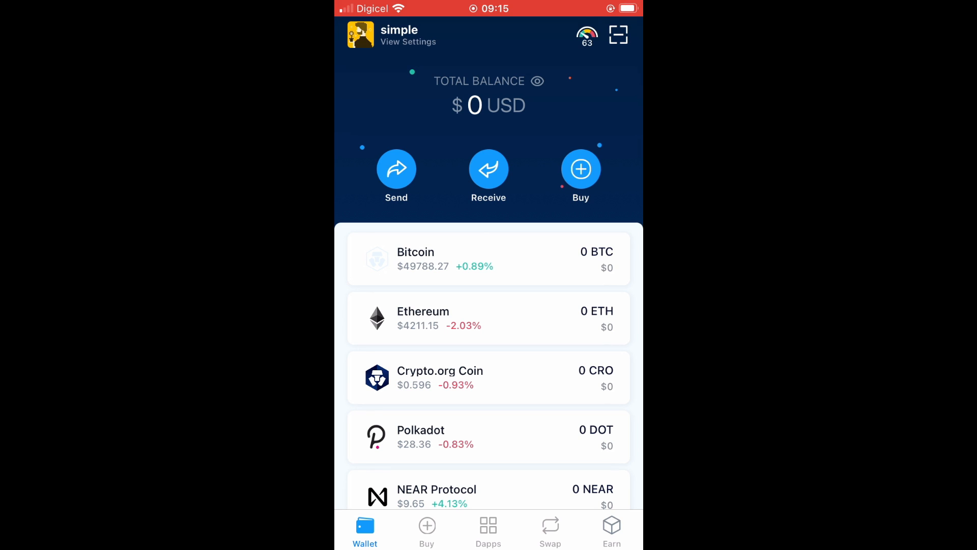
click(397, 35)
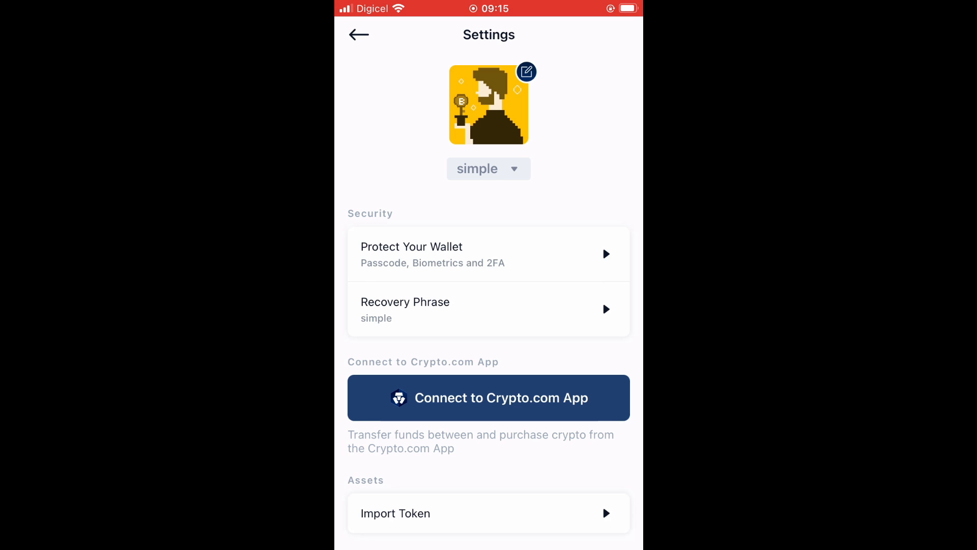
click(489, 254)
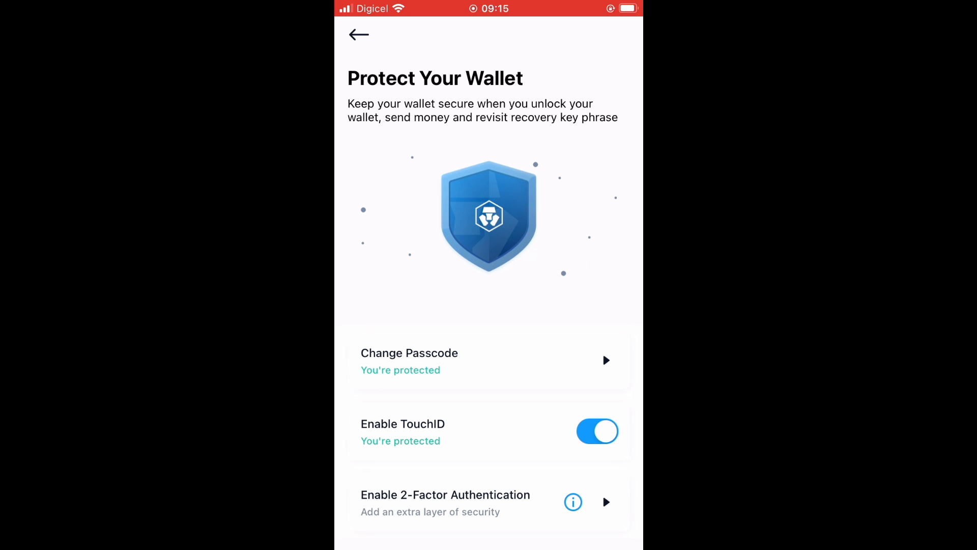
scroll(489, 306, down, 1)
Step: Start the Enable 2-Factor Authentication flow for the wallet
click(489, 502)
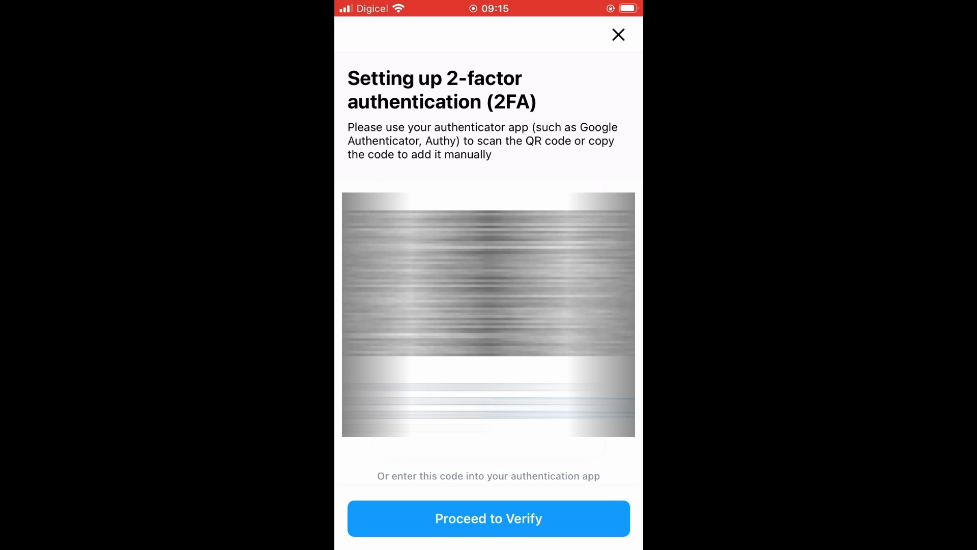
Step: Copy the two-factor setup key for adding the crypto.com account in Google Authenticator
click(489, 397)
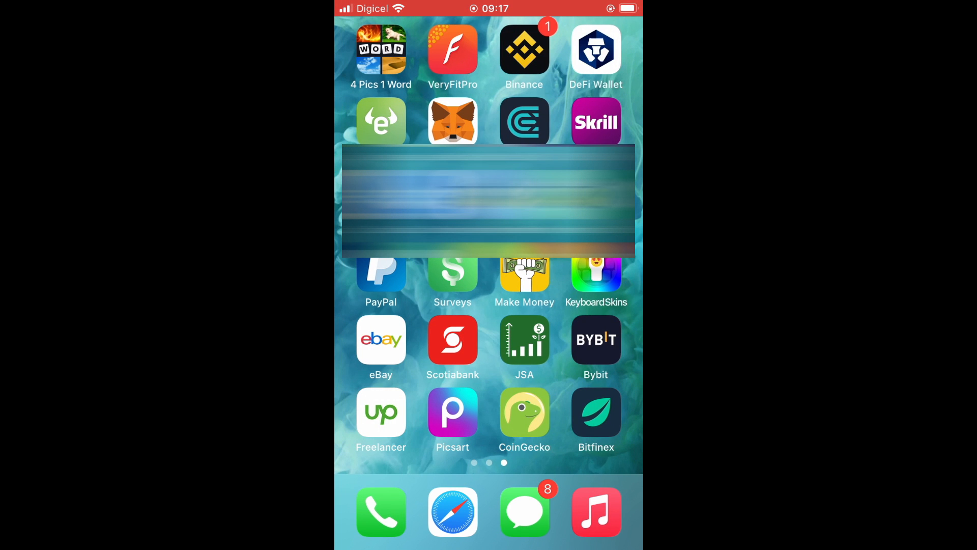
Step: Return to DeFi Wallet and proceed to verify the authenticator code
click(596, 51)
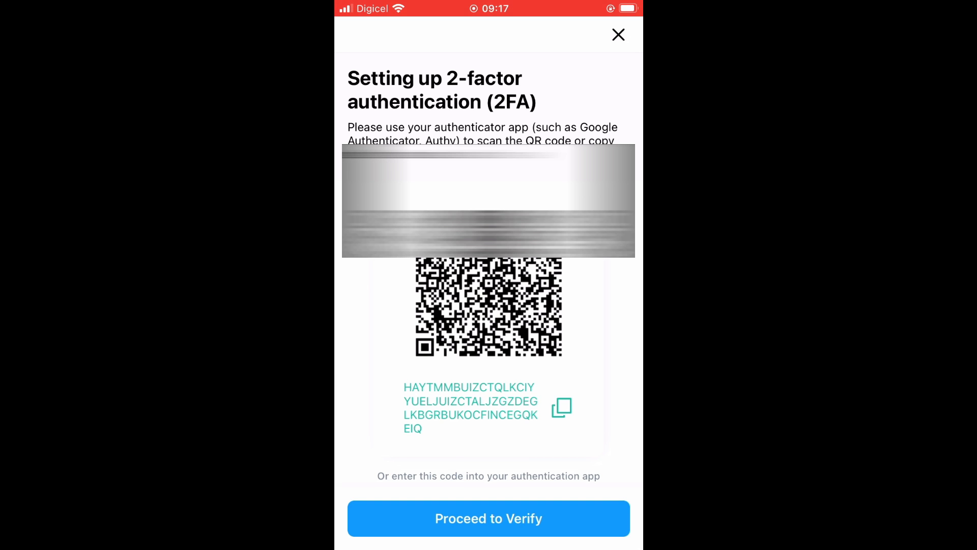
click(488, 517)
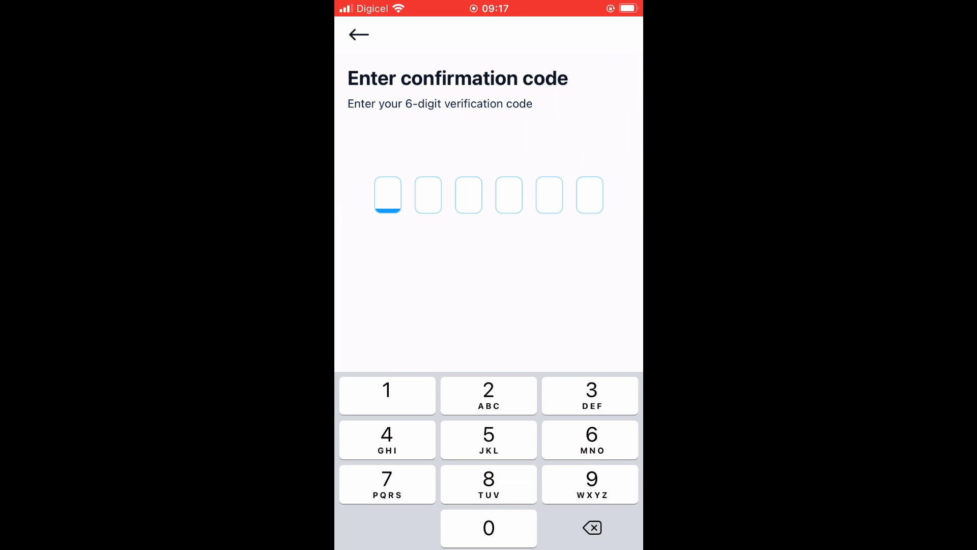
Step: Enter the six-digit Google Authenticator code on the keypad so 2FA shows enabled
click(488, 395)
click(591, 528)
click(489, 483)
click(489, 395)
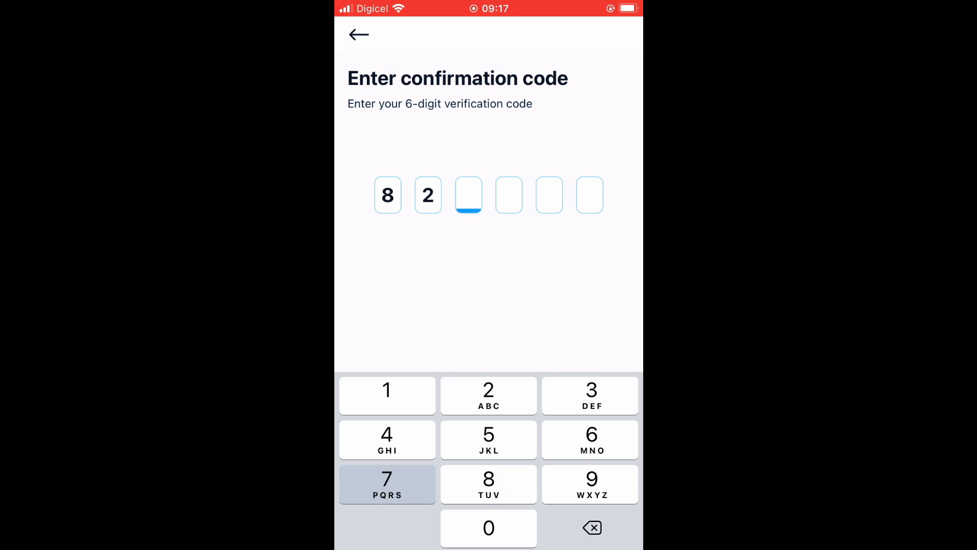
click(387, 440)
click(591, 394)
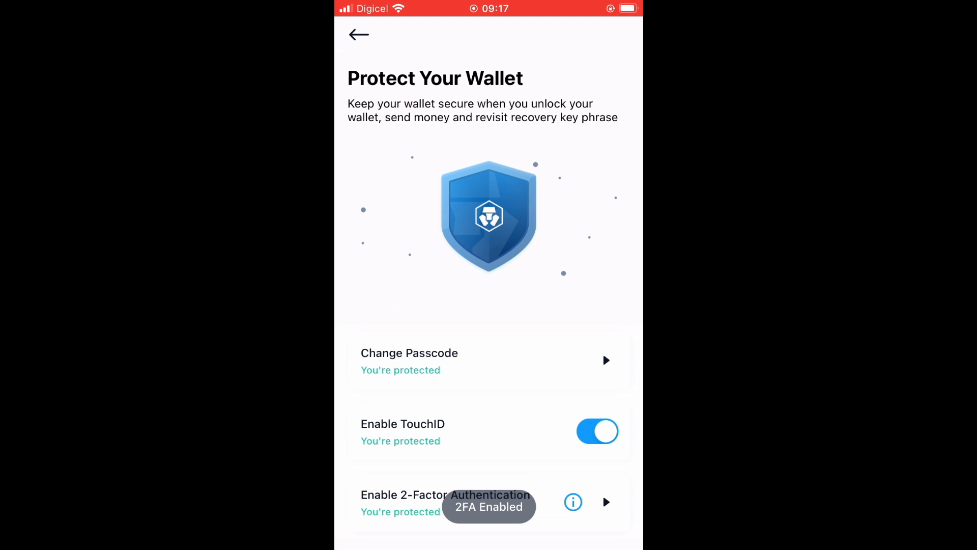